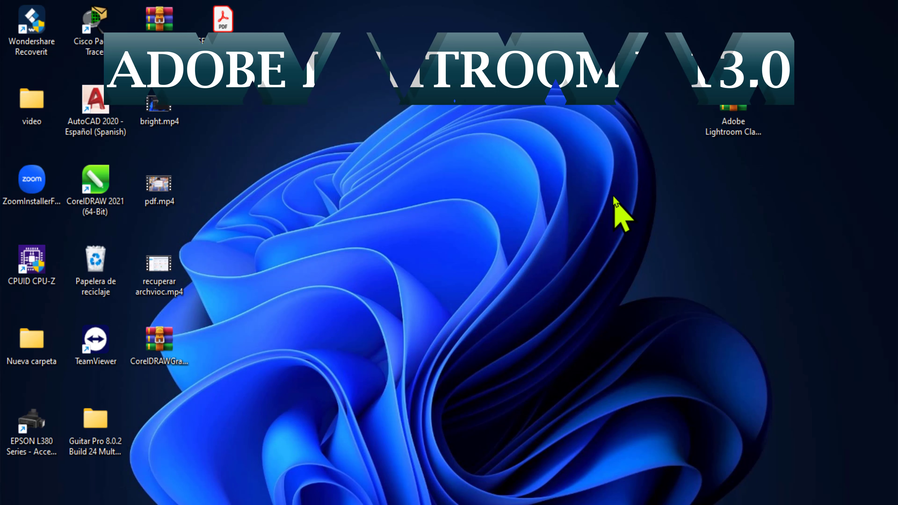
Extract the Lightroom Classic 2024 .rar archive onto the desktop with WinRAR's Extraer aquí.
click(733, 106)
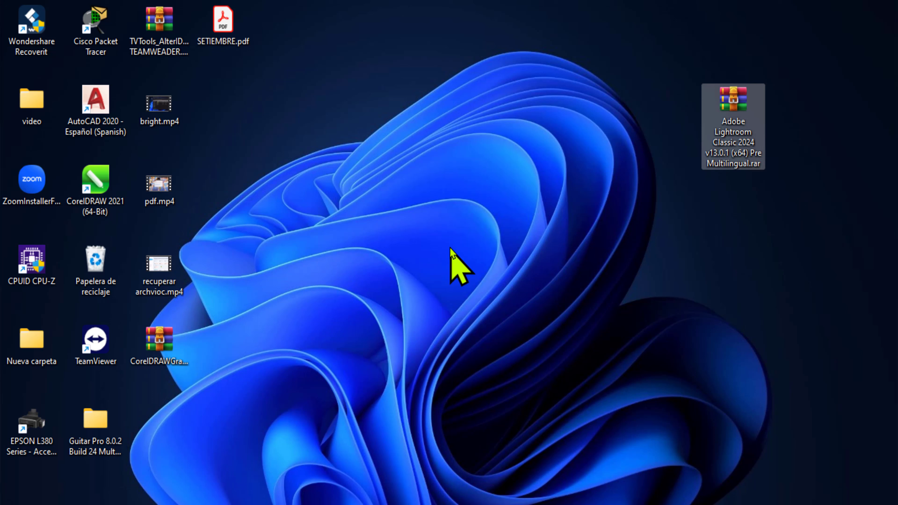
click(726, 113)
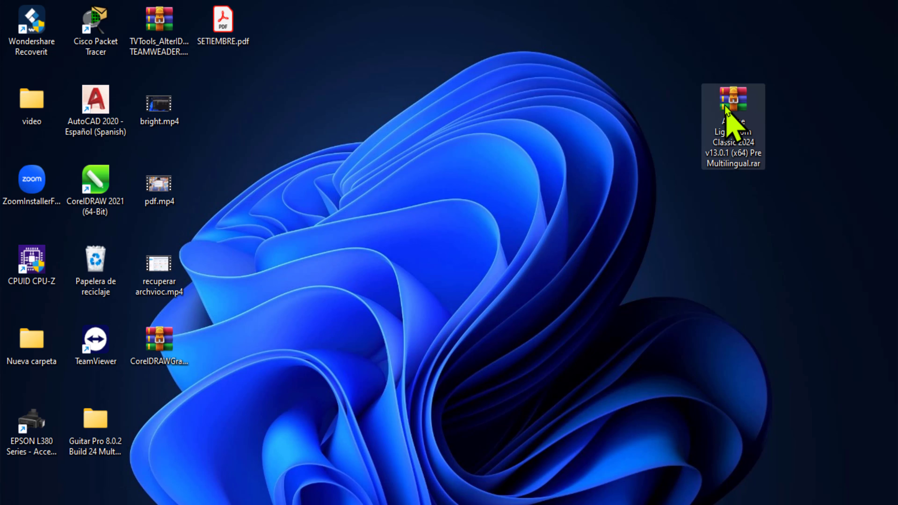
right_click(726, 113)
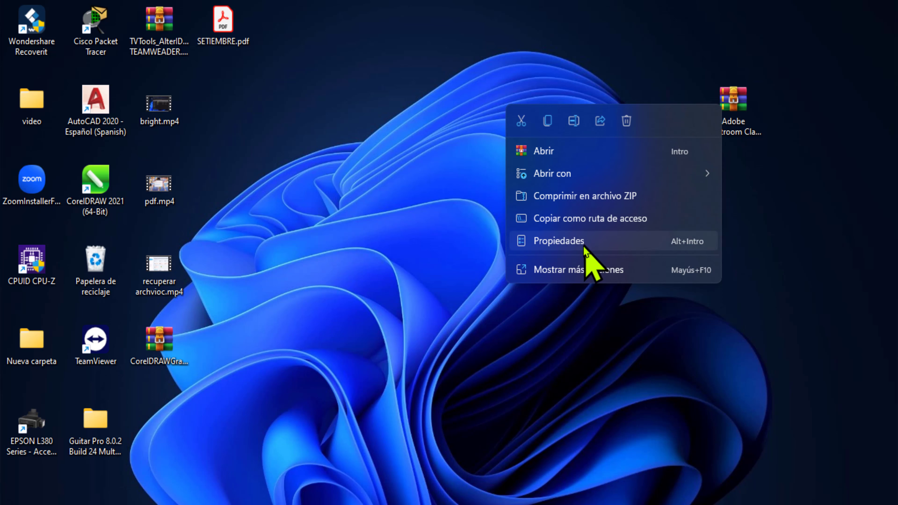
click(557, 273)
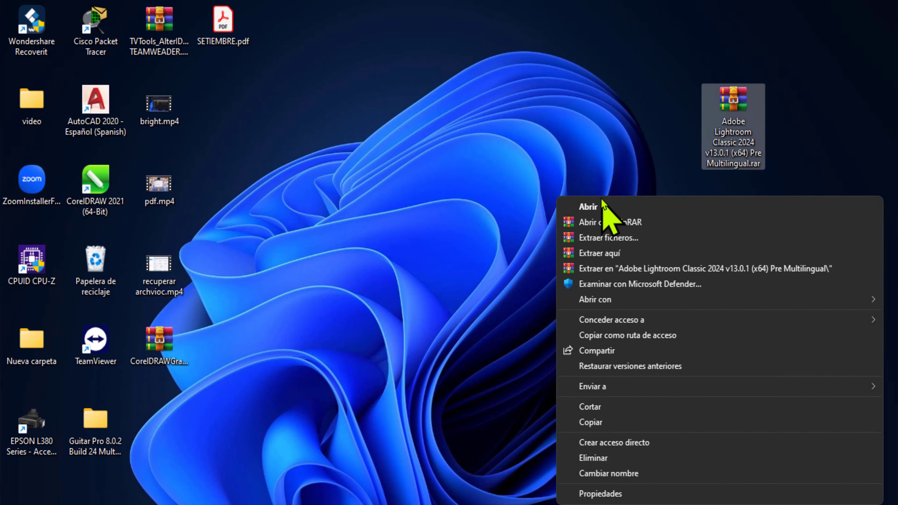
click(597, 254)
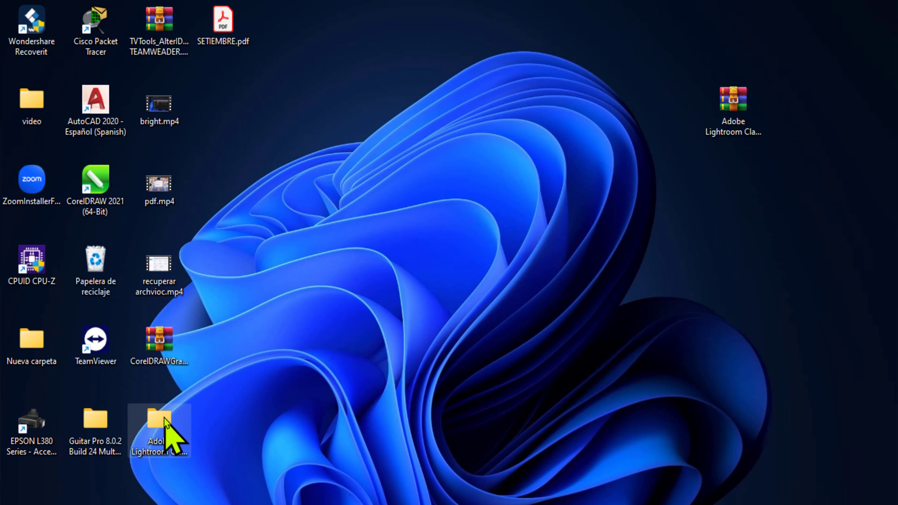
Open the extracted Lightroom Classic folder and its Adobe 2024 subfolder containing Set-up.exe.
drag(166, 419, 742, 205)
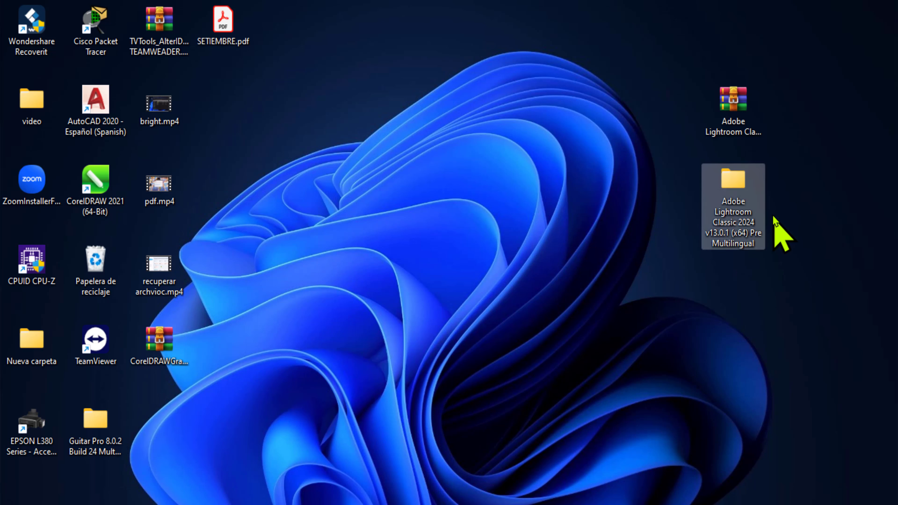
mouse_move(159, 429)
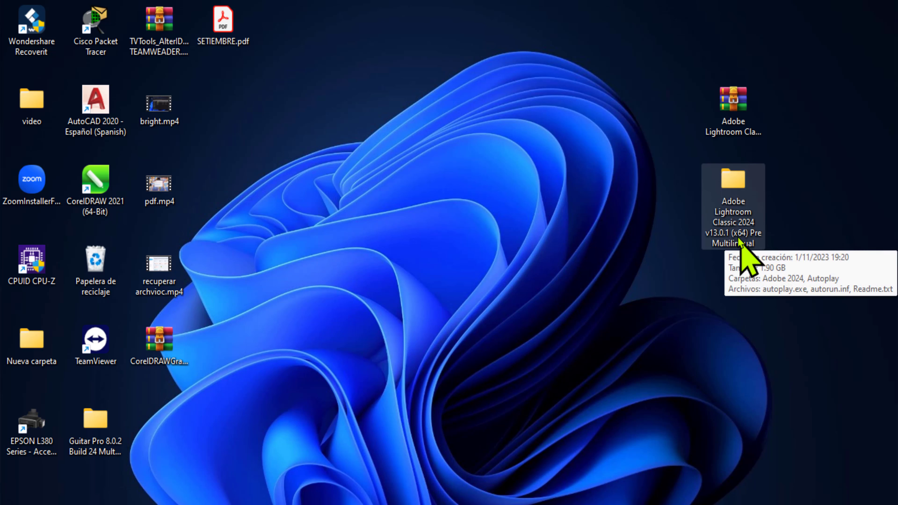
double_click(735, 184)
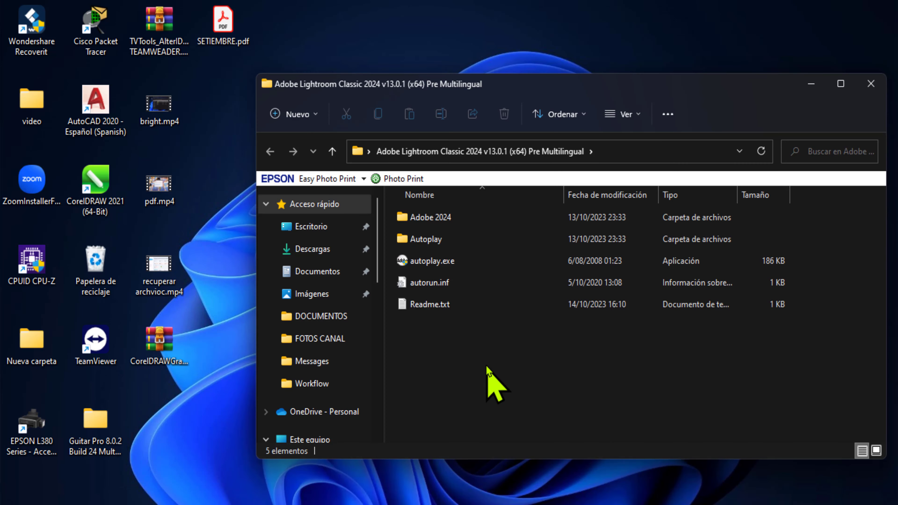
click(460, 306)
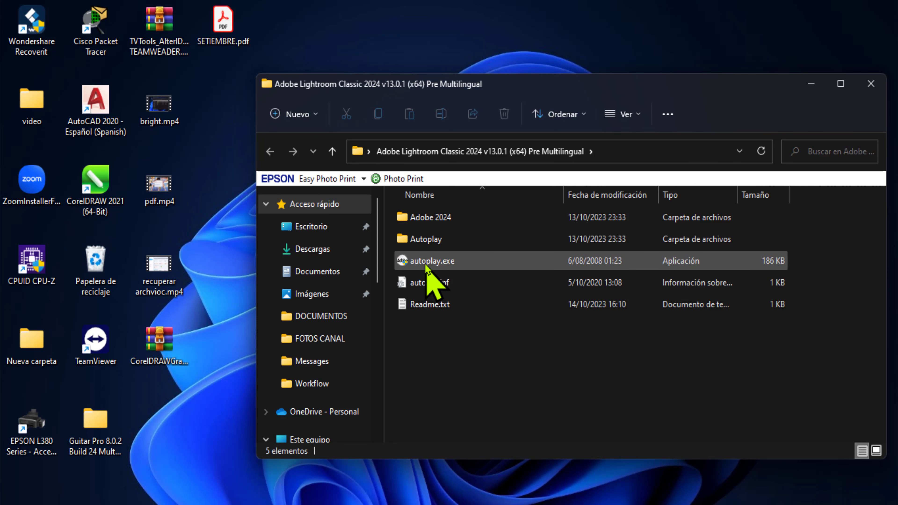
click(417, 224)
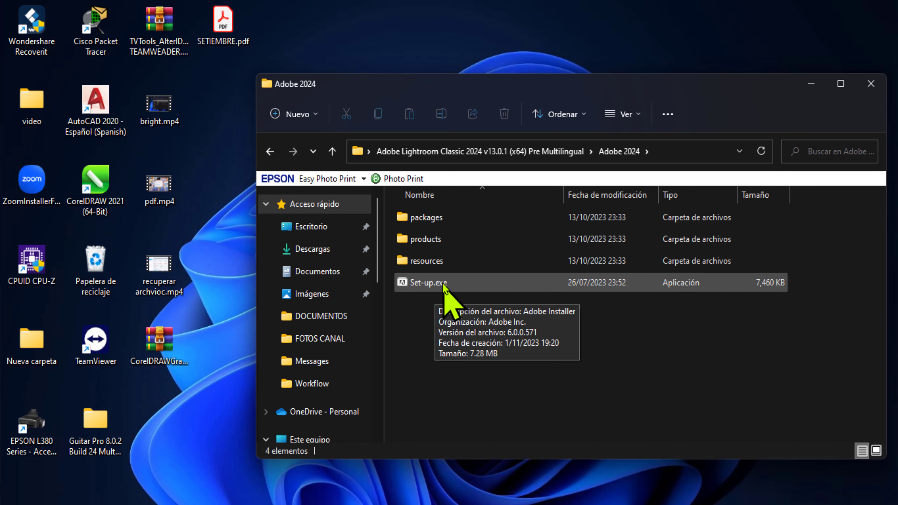
Launch the Set-up.exe installer and set the installation language to Español.
double_click(421, 283)
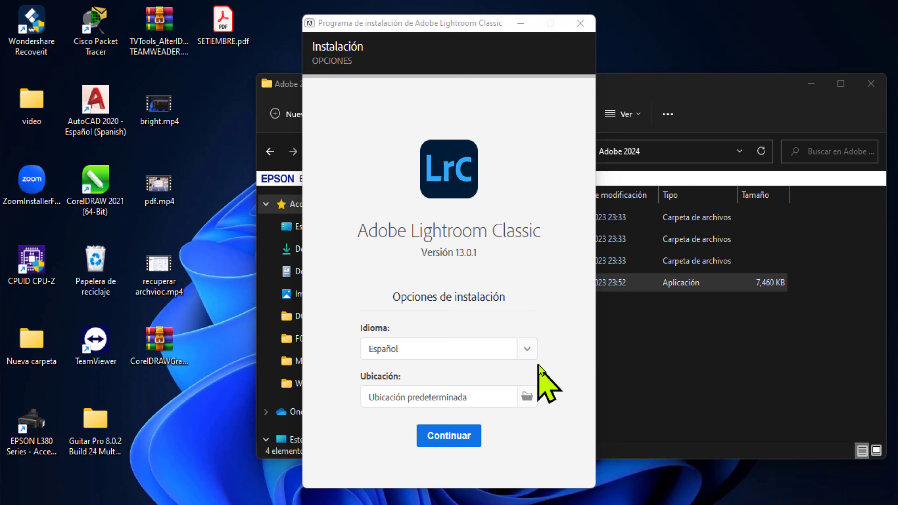
click(526, 353)
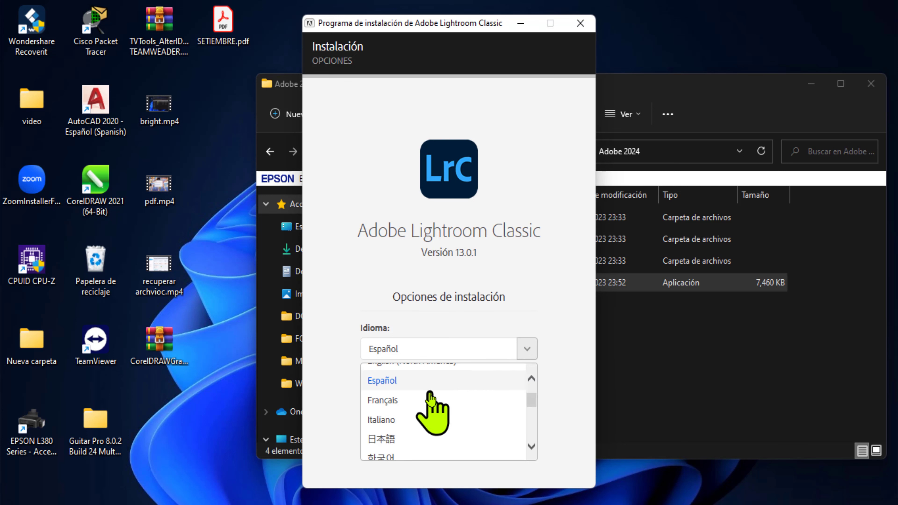
scroll(421, 417, up, 2)
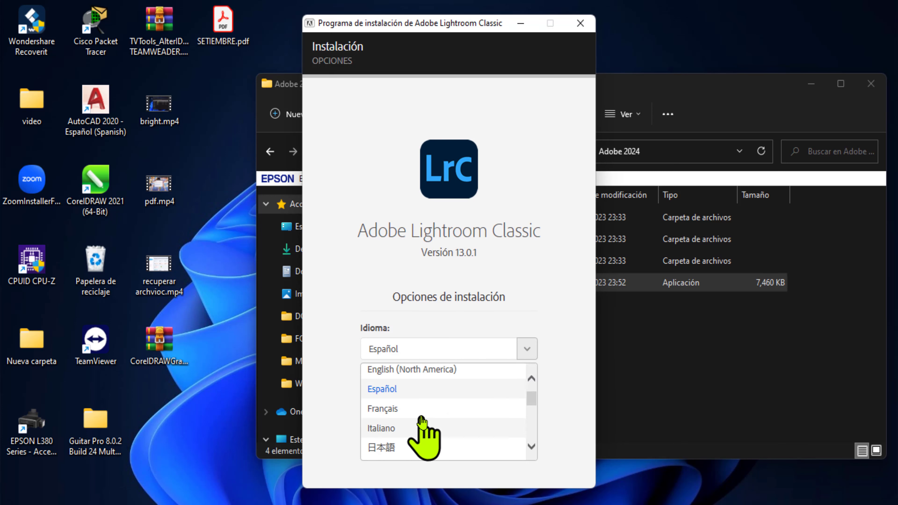
click(557, 369)
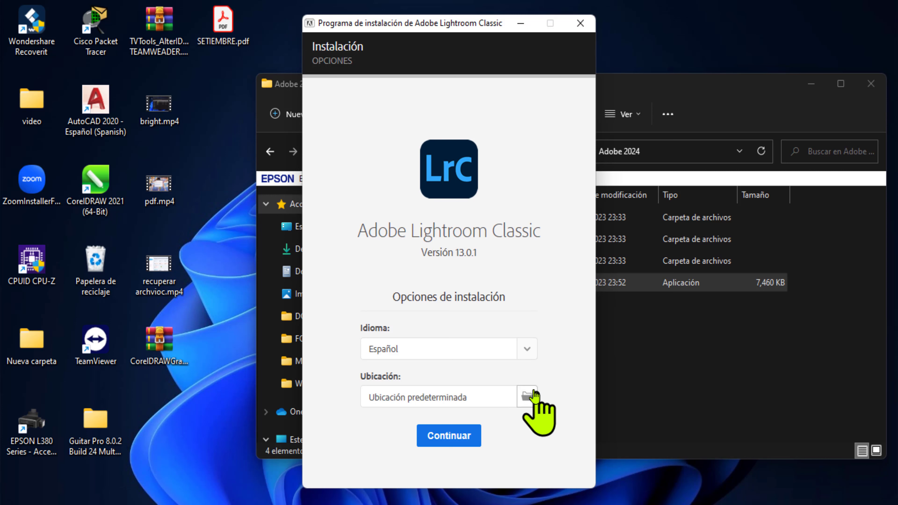
Browse for a different install folder, then cancel to keep Ubicación predeterminada.
click(526, 397)
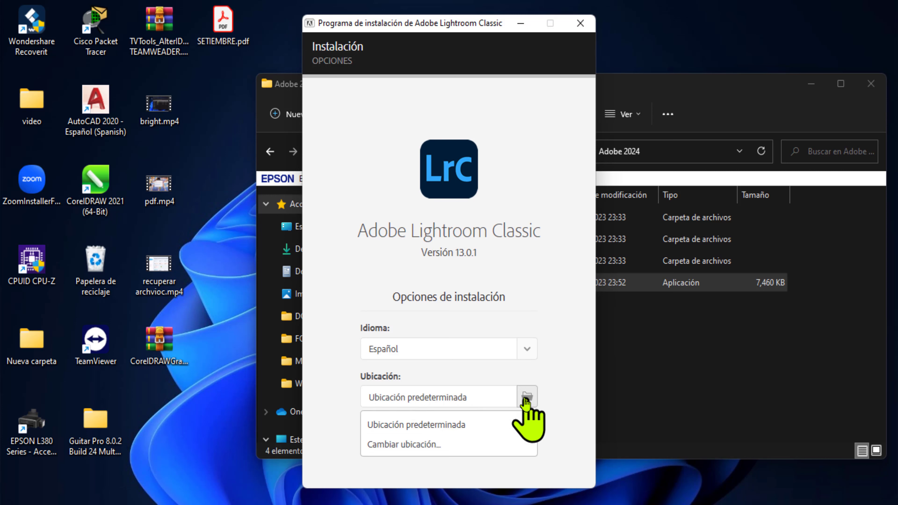
click(403, 444)
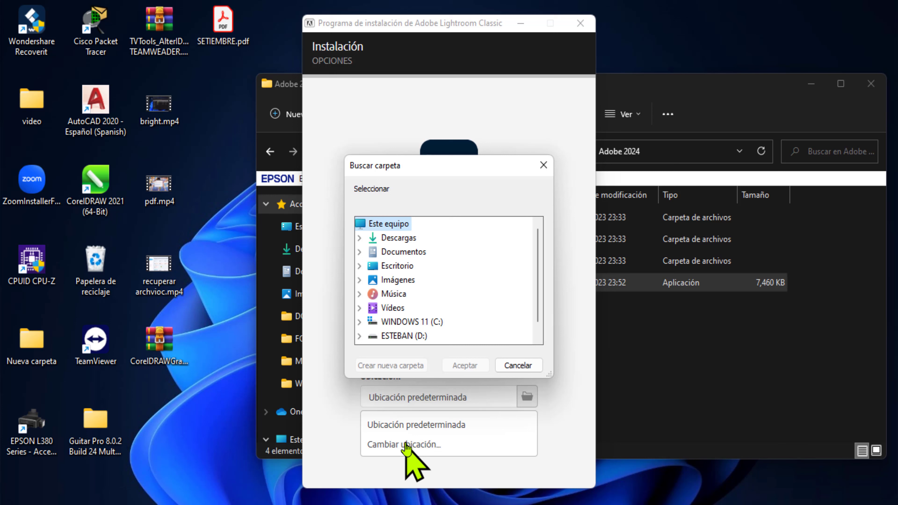
scroll(407, 315, down, 1)
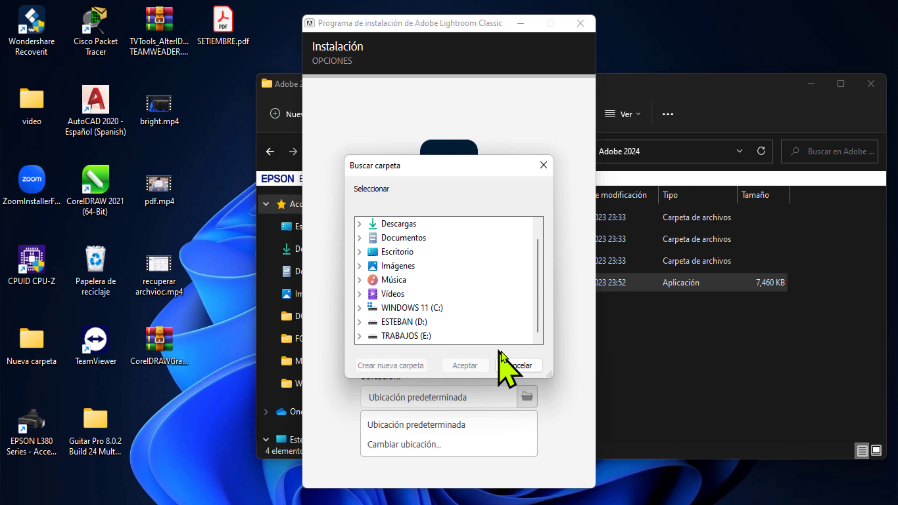
click(543, 166)
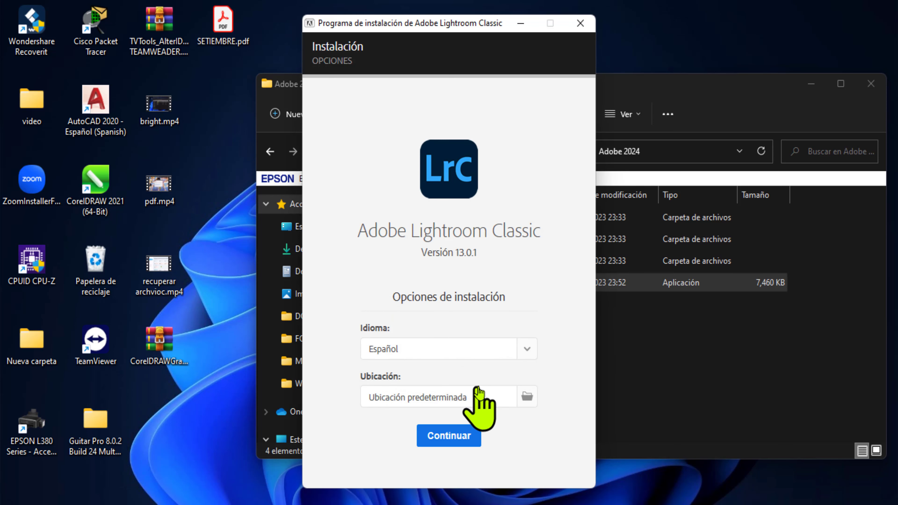
Install Lightroom Classic 13.0.1 and wait for the Instalación completa dialog at 100%.
click(453, 434)
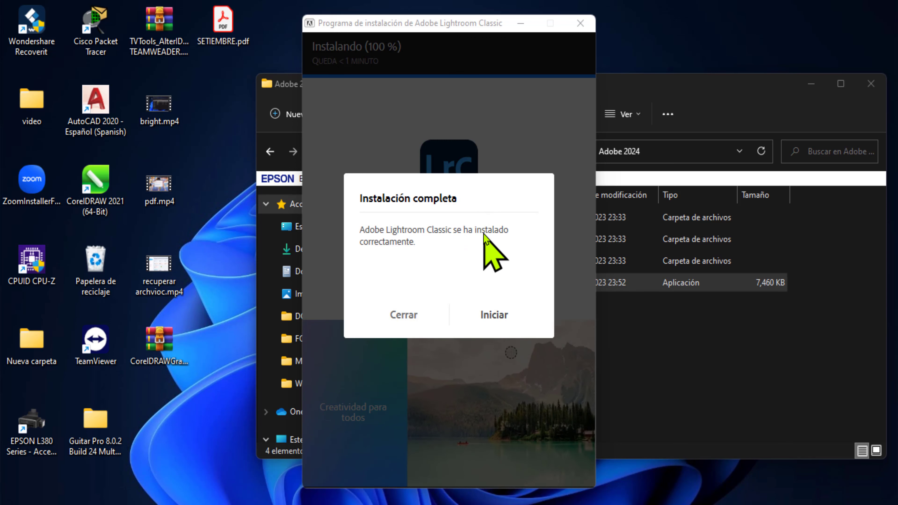
Launch Lightroom Classic and upgrade the existing catalog to Lightroom Catalog-v13.
click(493, 315)
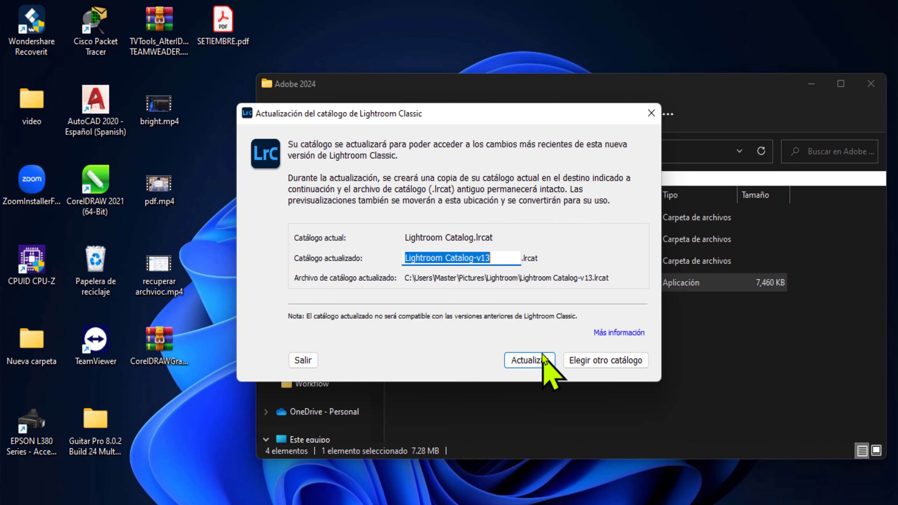
click(541, 360)
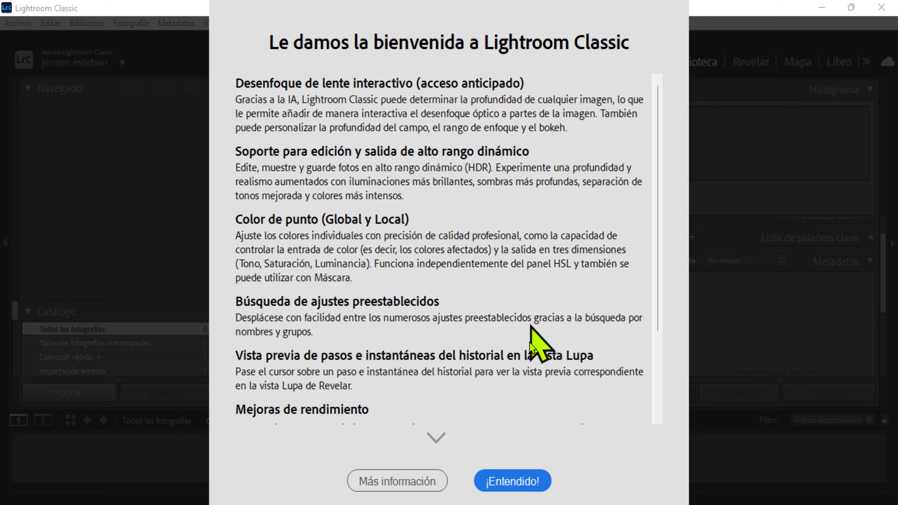
Dismiss the ¡Entendido! welcome notes and close the Introducción a Lightroom overlay.
click(515, 481)
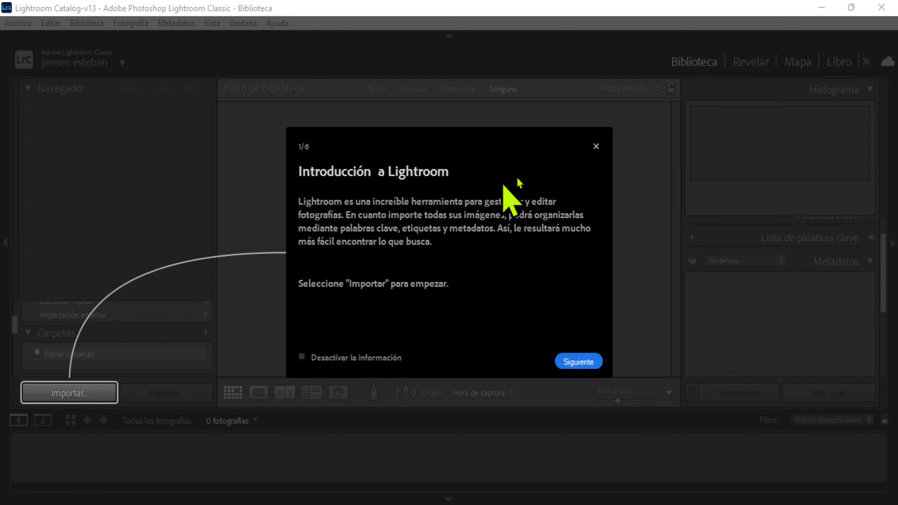
click(596, 146)
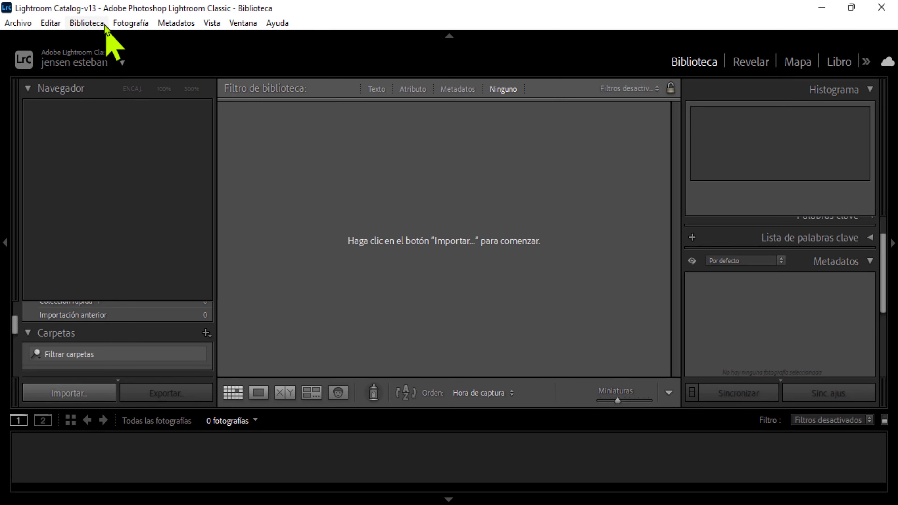
click(14, 23)
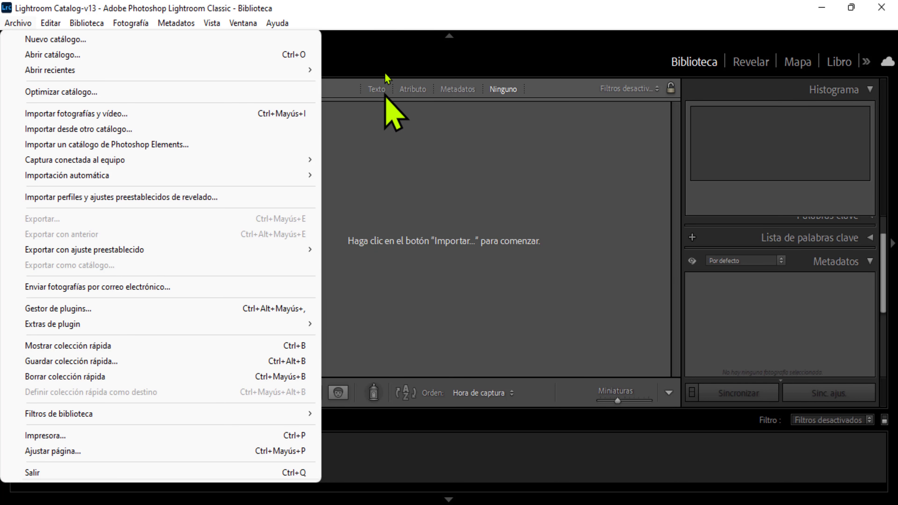
click(386, 55)
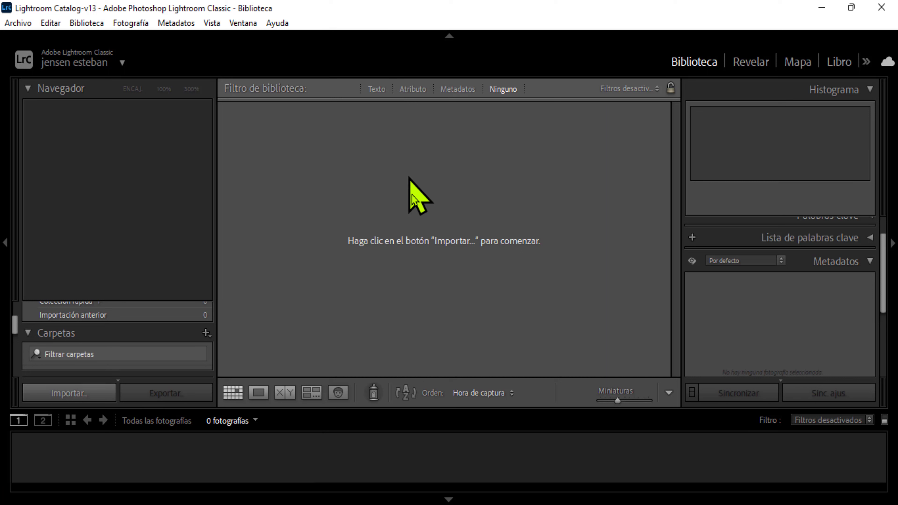